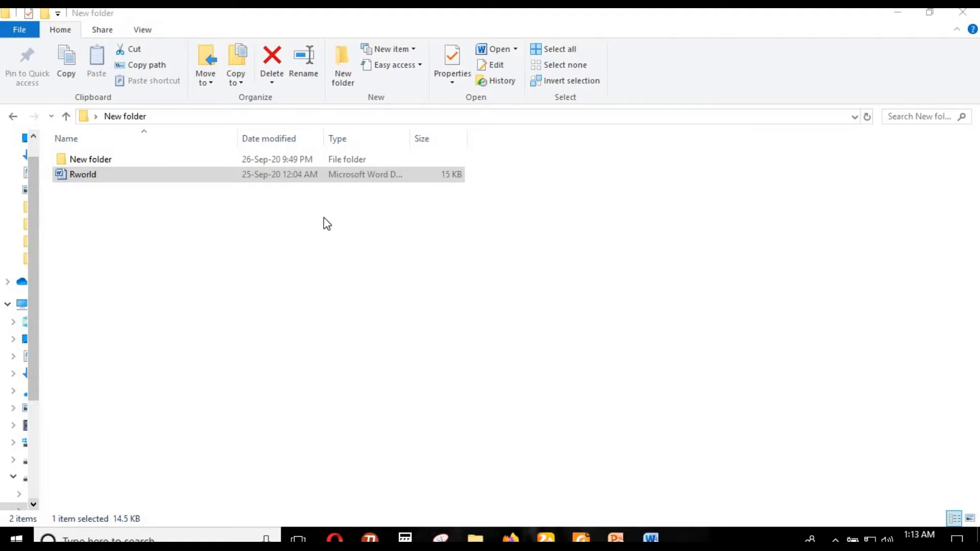
# Step: Open the Rworld document and enter ABC as the header text on the first page
pyautogui.doubleClick(96, 177)
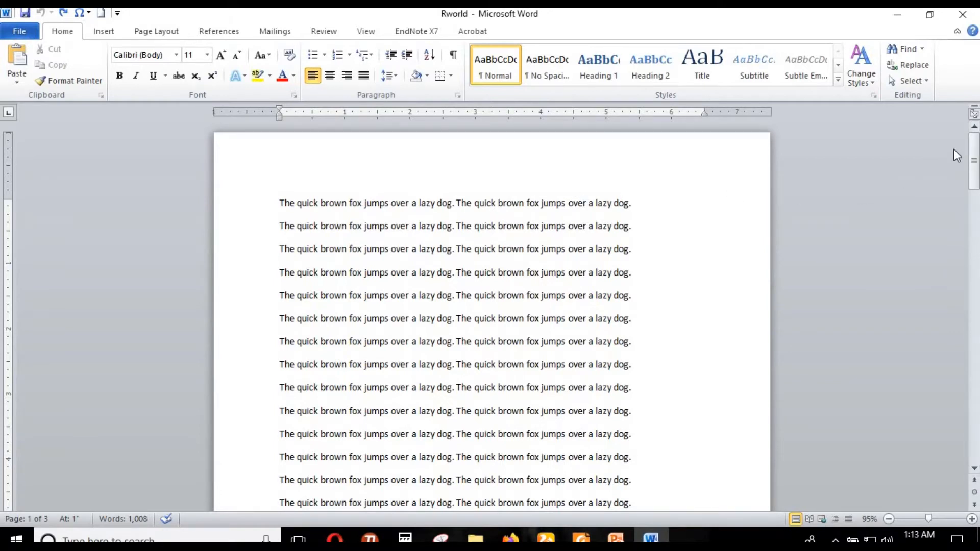
pyautogui.moveTo(974, 159)
pyautogui.mouseDown()
pyautogui.moveTo(976, 378)
pyautogui.moveTo(974, 169)
pyautogui.mouseUp()
pyautogui.doubleClick(346, 164)
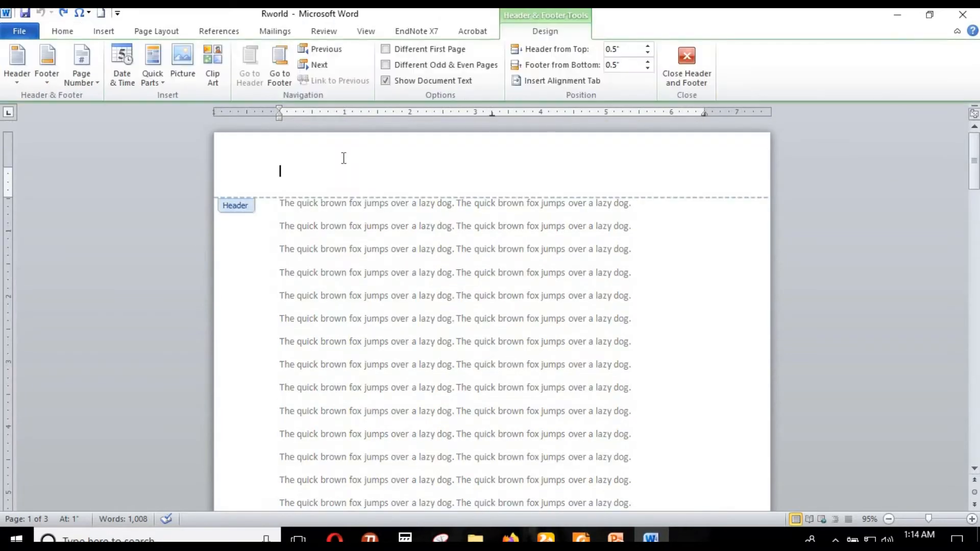
pyautogui.write('ABC')
pyautogui.doubleClick(464, 231)
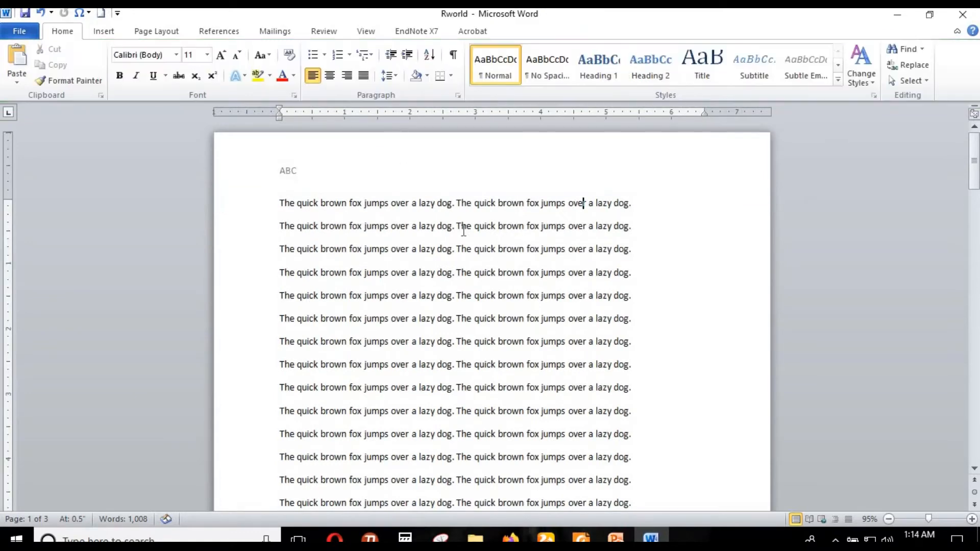
# Step: Examine the header text on each of the document's pages
pyautogui.scroll(-3, 397, 265)
pyautogui.scroll(-8, 384, 361)
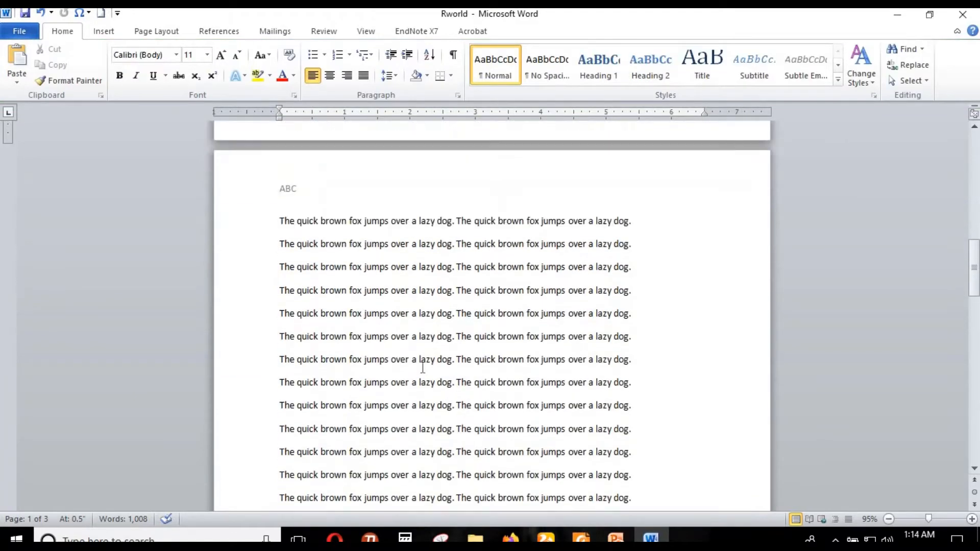
pyautogui.scroll(6, 424, 370)
pyautogui.scroll(-1, 486, 369)
pyautogui.scroll(-4, 487, 369)
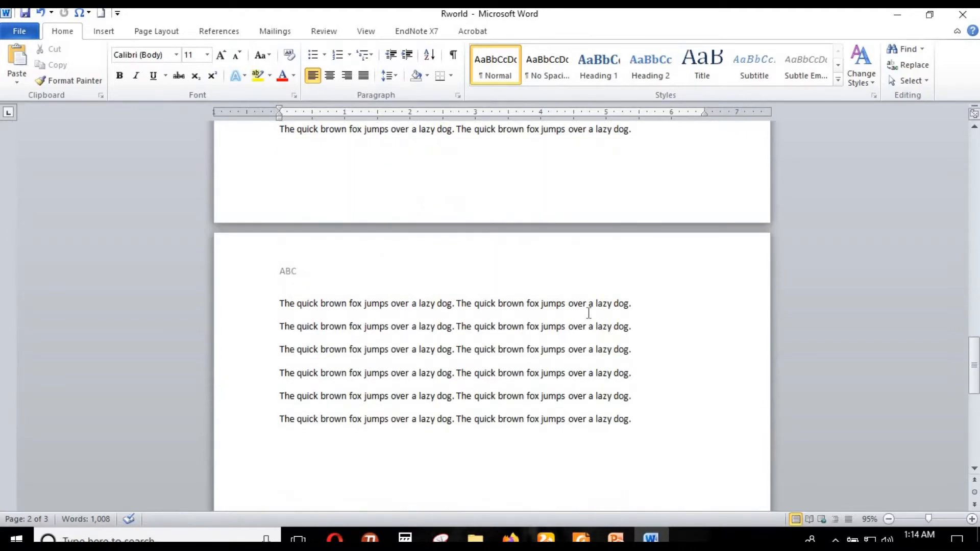
pyautogui.scroll(7, 565, 360)
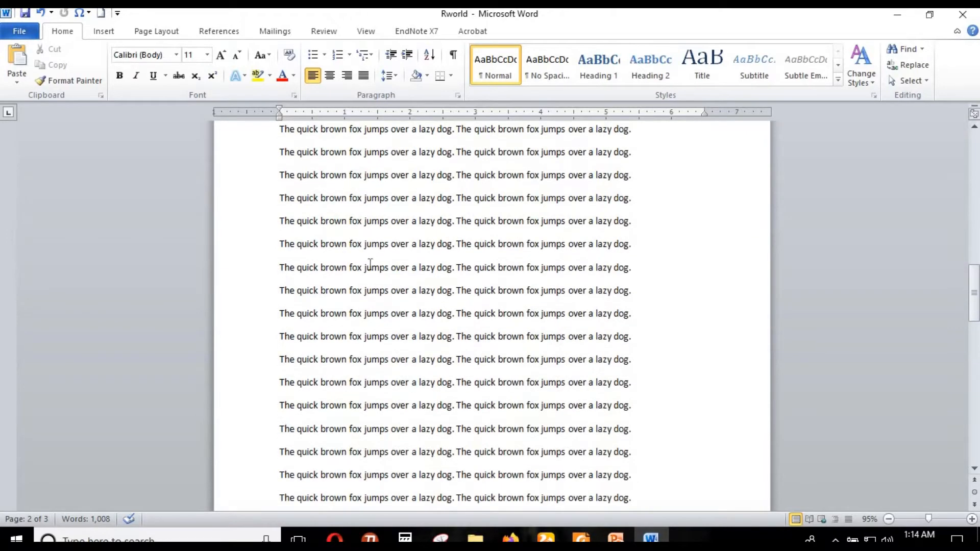
pyautogui.scroll(-8, 383, 282)
pyautogui.scroll(2, 410, 260)
pyautogui.scroll(-1, 536, 337)
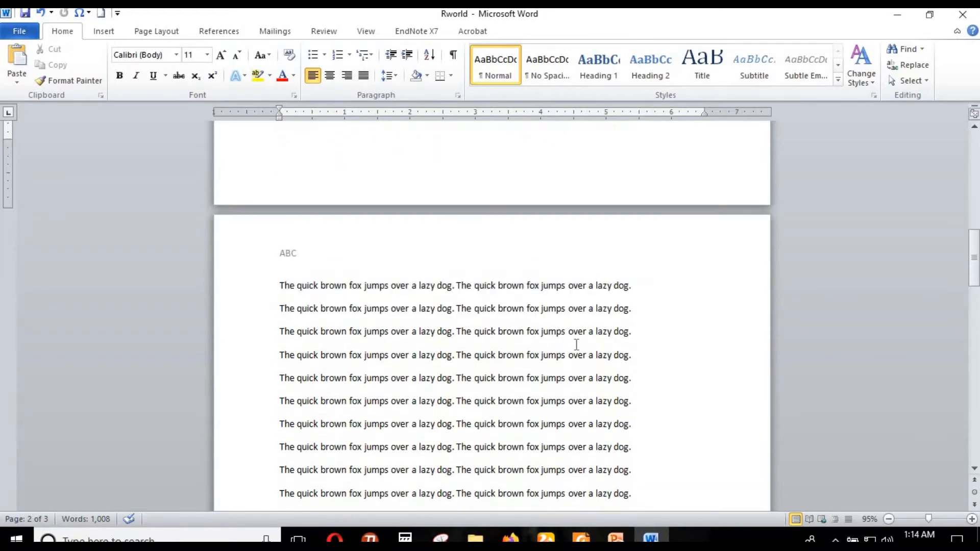
pyautogui.scroll(3, 577, 341)
pyautogui.scroll(1, 638, 259)
pyautogui.scroll(-6, 598, 259)
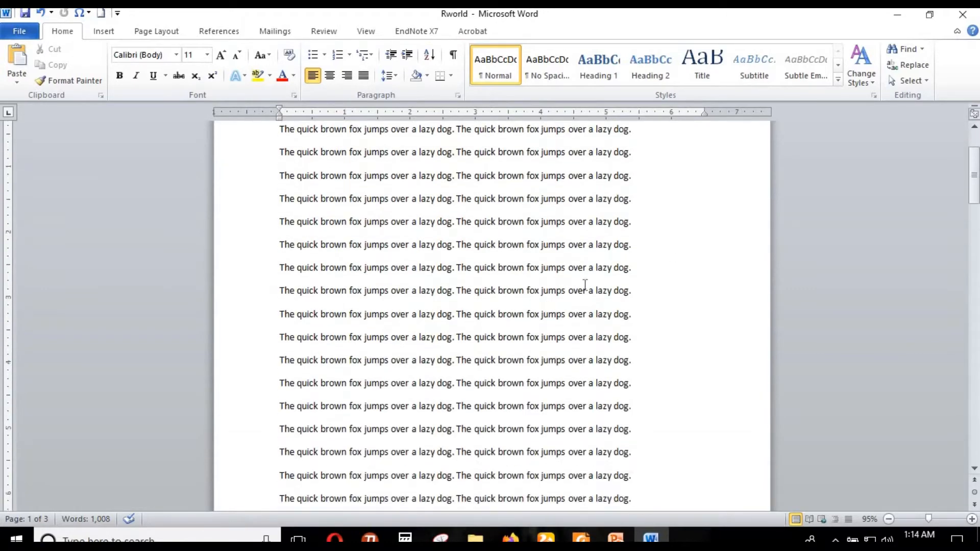
# Step: Insert a Next Page section break after the last line of the first page
pyautogui.scroll(-5, 659, 255)
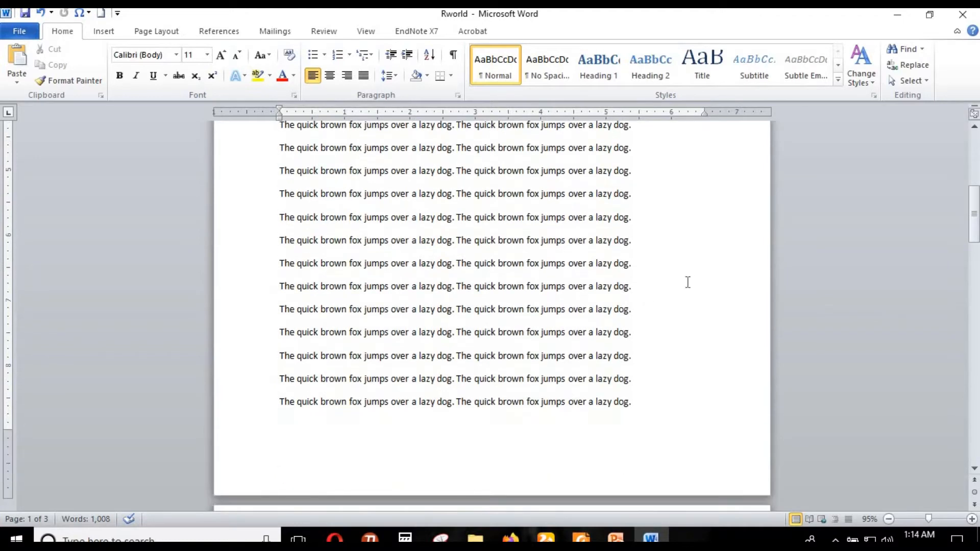
pyautogui.scroll(-1, 677, 317)
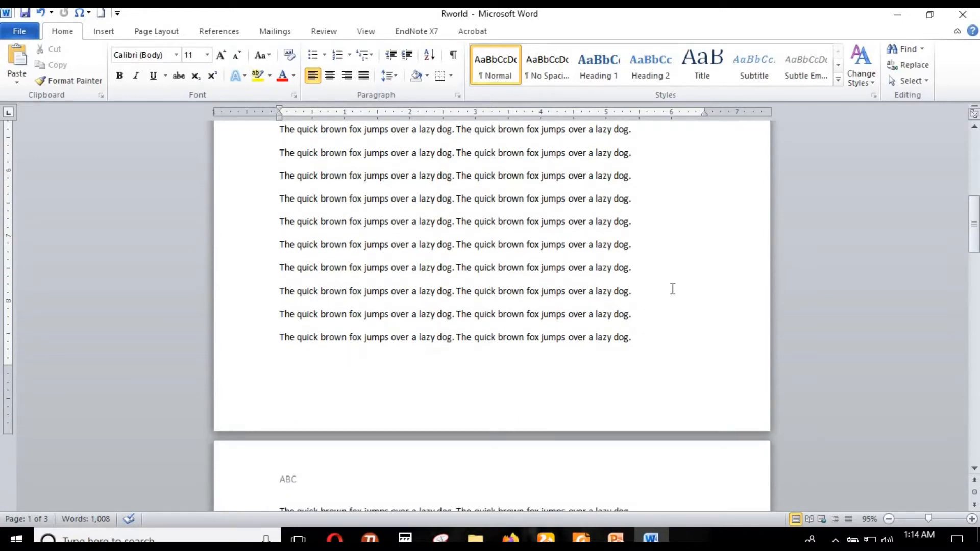
pyautogui.scroll(-2, 664, 281)
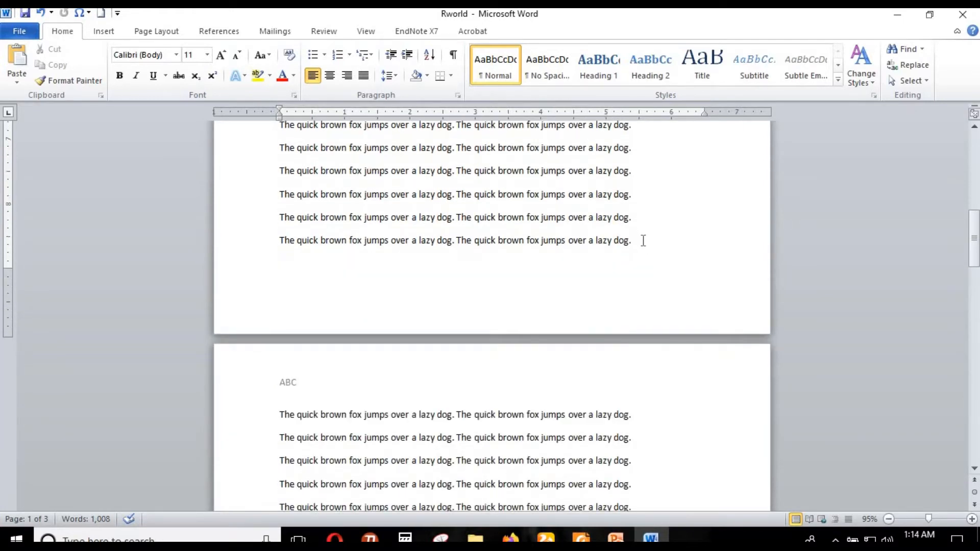
pyautogui.click(153, 31)
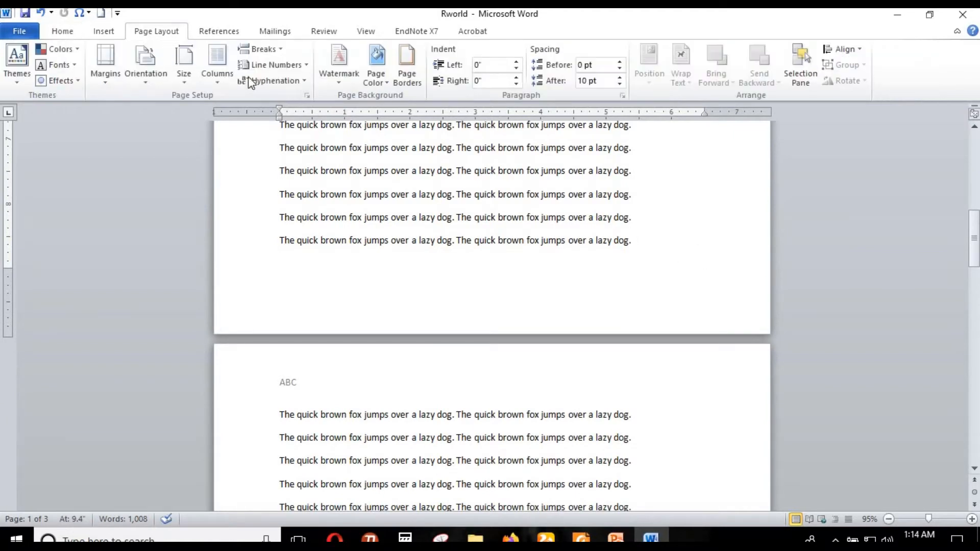
pyautogui.click(275, 50)
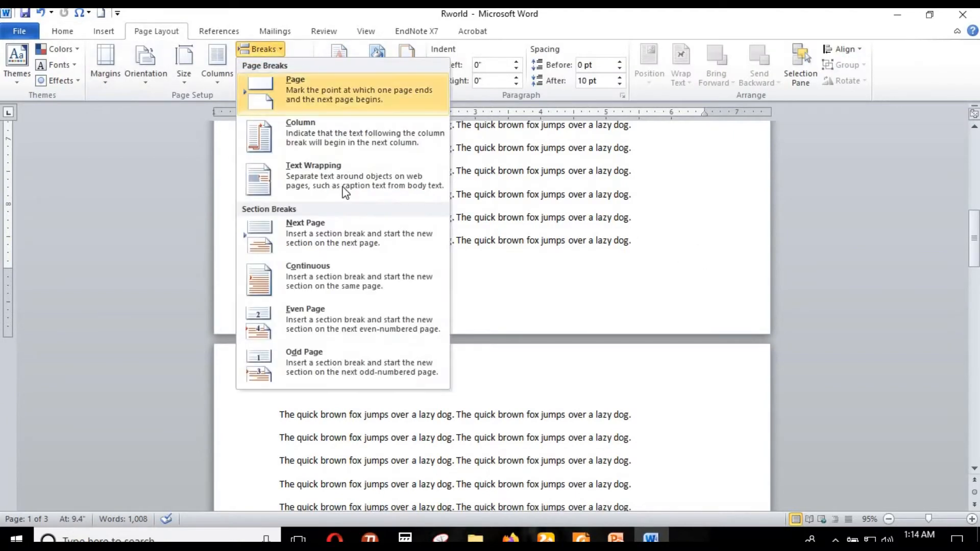
pyautogui.click(332, 233)
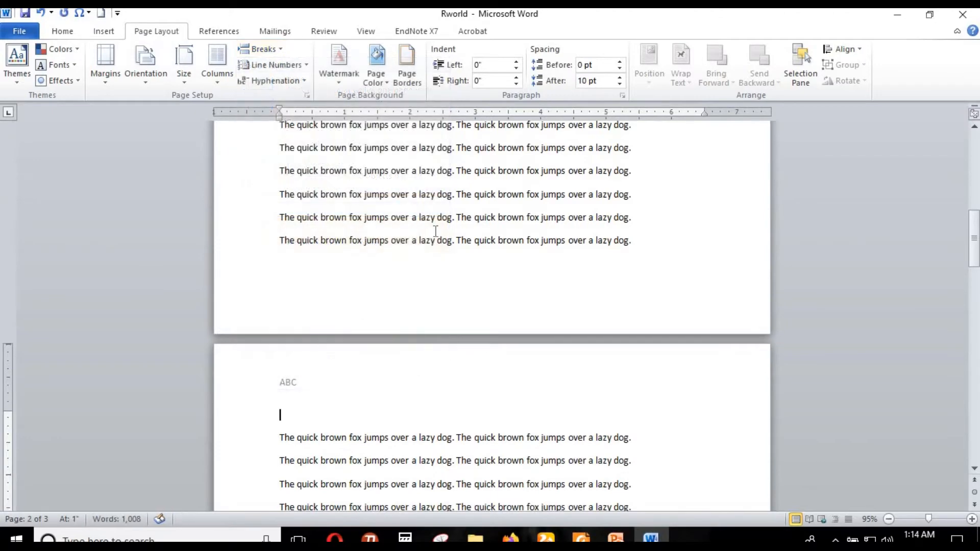
# Step: Insert a Next Page section break after the last line of the second page
pyautogui.scroll(-1, 530, 322)
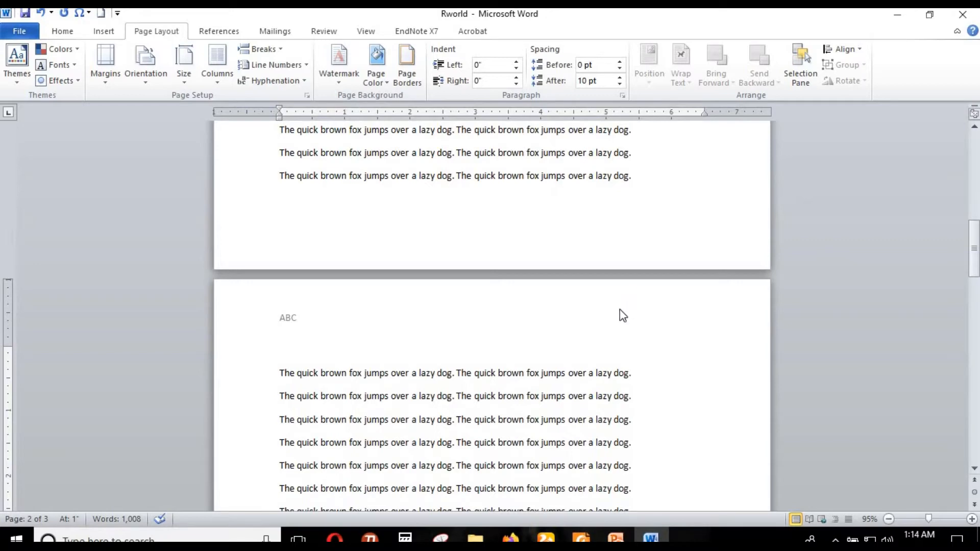
pyautogui.scroll(-6, 674, 346)
pyautogui.scroll(-3, 632, 339)
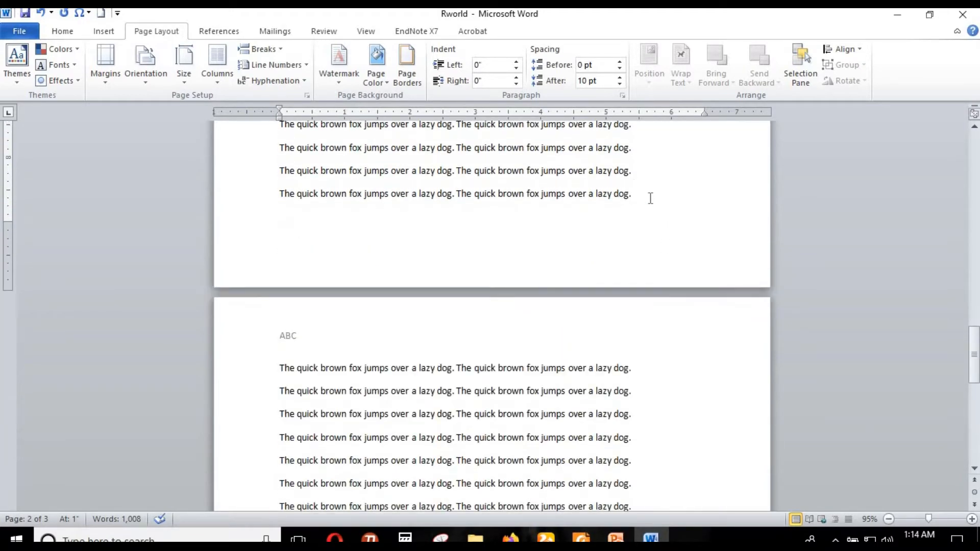
pyautogui.click(263, 48)
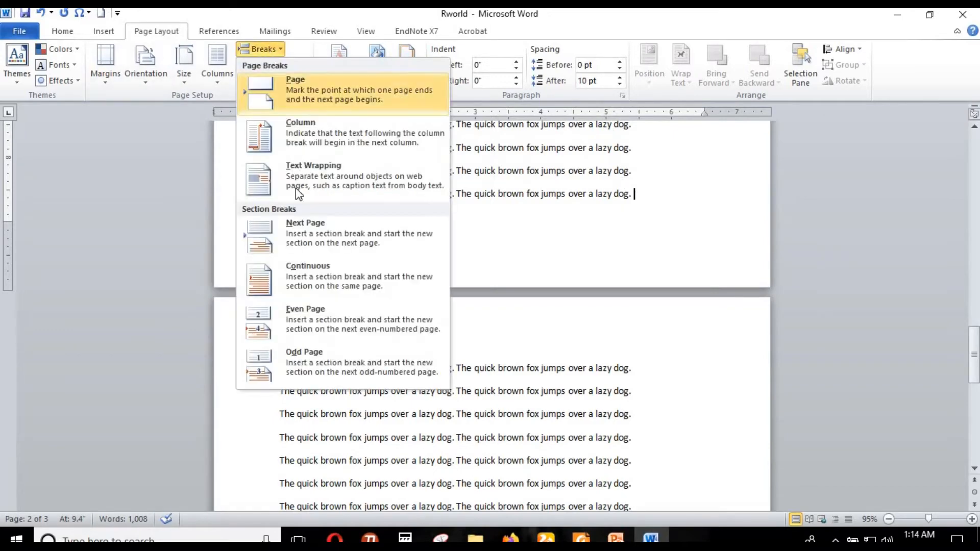
pyautogui.click(308, 232)
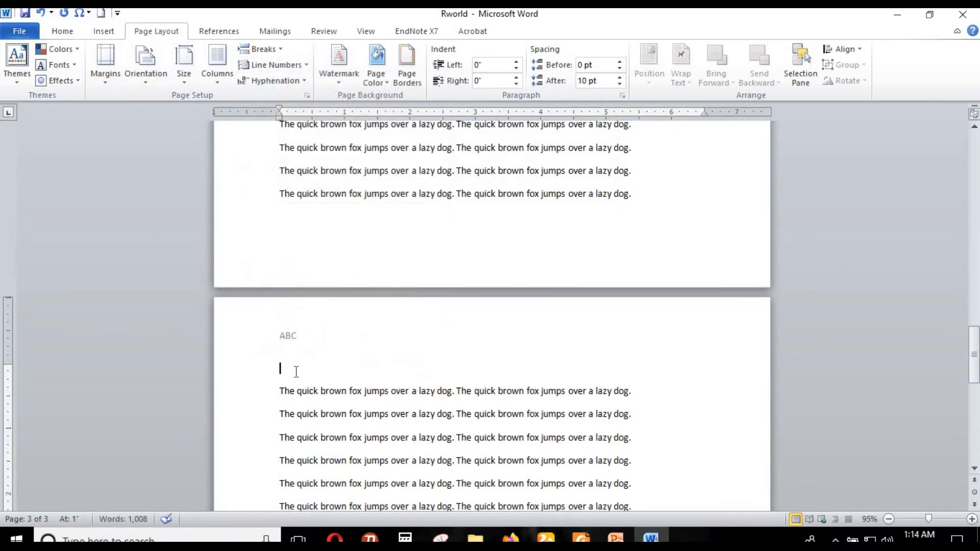
# Step: Remove the empty line above the body text at the start of the third and second pages
pyautogui.click(278, 391)
pyautogui.scroll(-5, 357, 270)
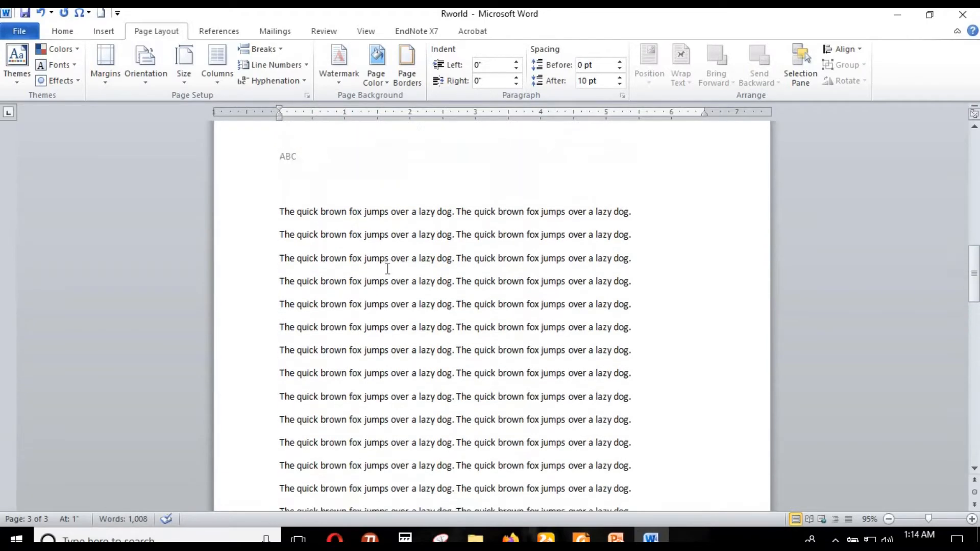
pyautogui.scroll(2, 388, 269)
pyautogui.click(279, 277)
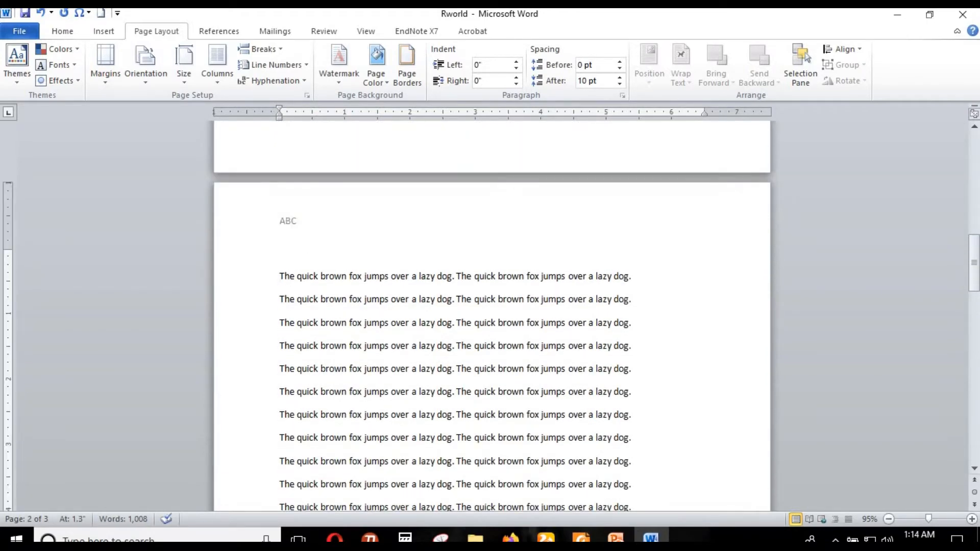
pyautogui.press('BackSpace')
# Step: Shorten the first page's header text to AB and return to the body text
pyautogui.scroll(6, 755, 159)
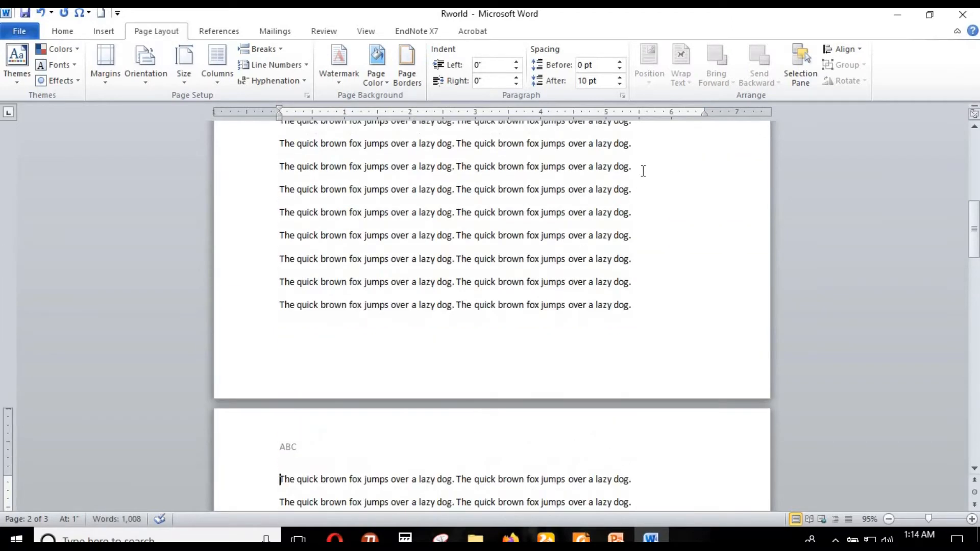
pyautogui.scroll(2, 616, 238)
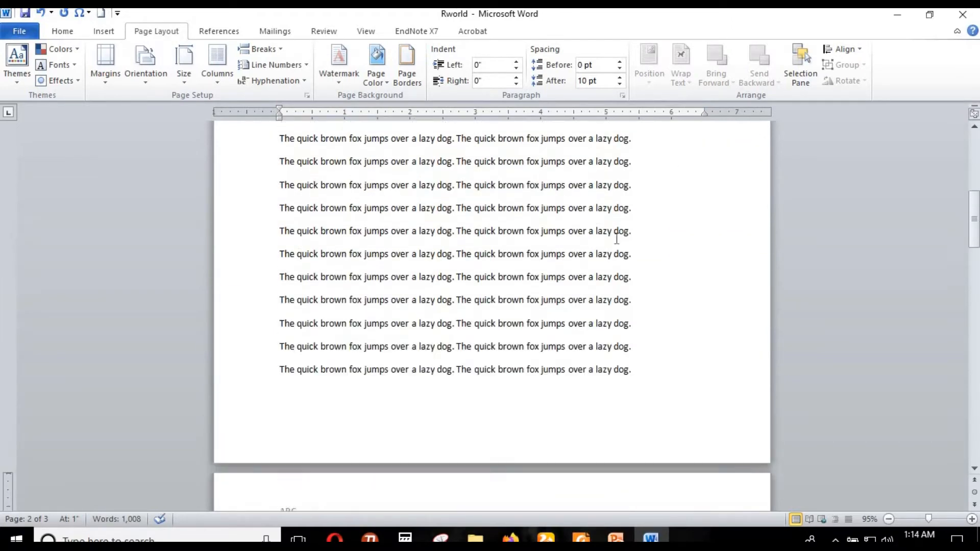
pyautogui.scroll(5, 616, 238)
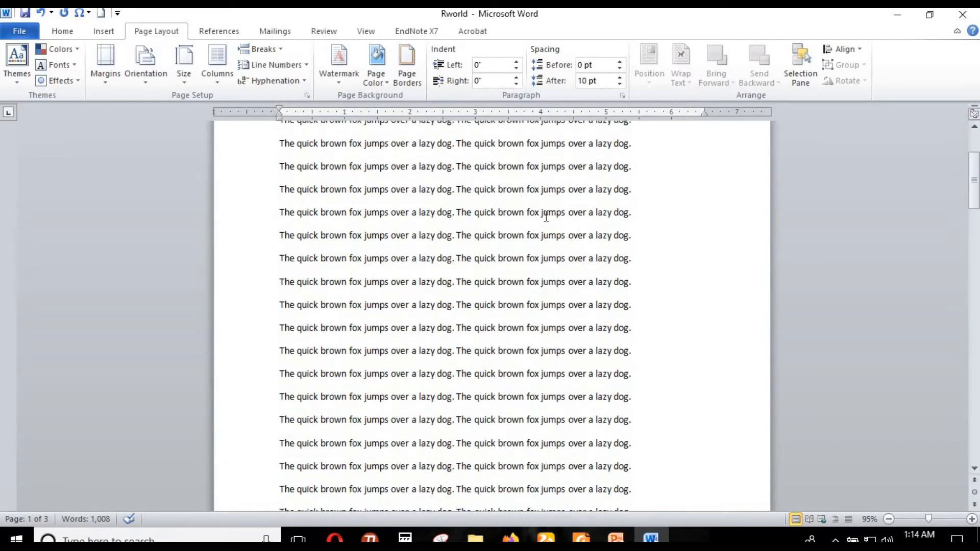
pyautogui.scroll(-9, 593, 240)
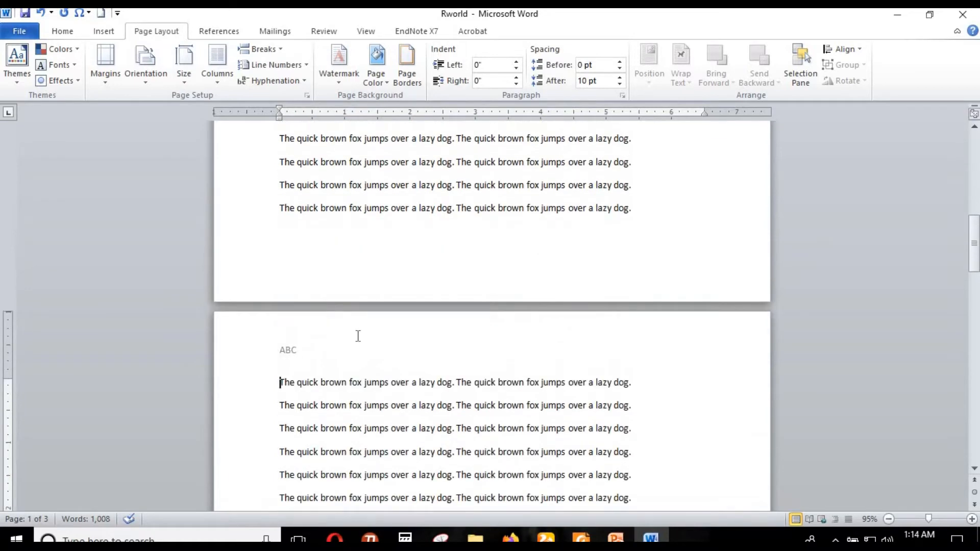
pyautogui.scroll(15, 358, 336)
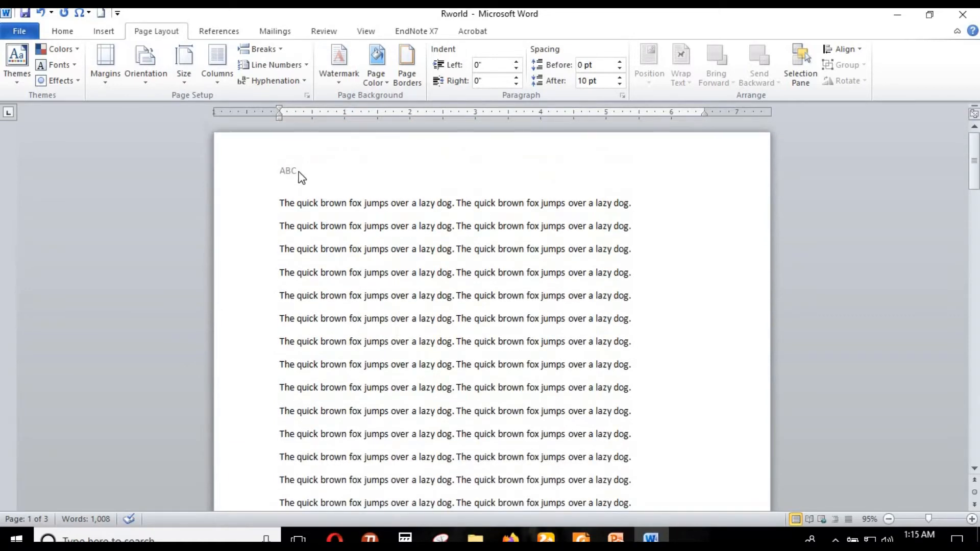
pyautogui.doubleClick(301, 176)
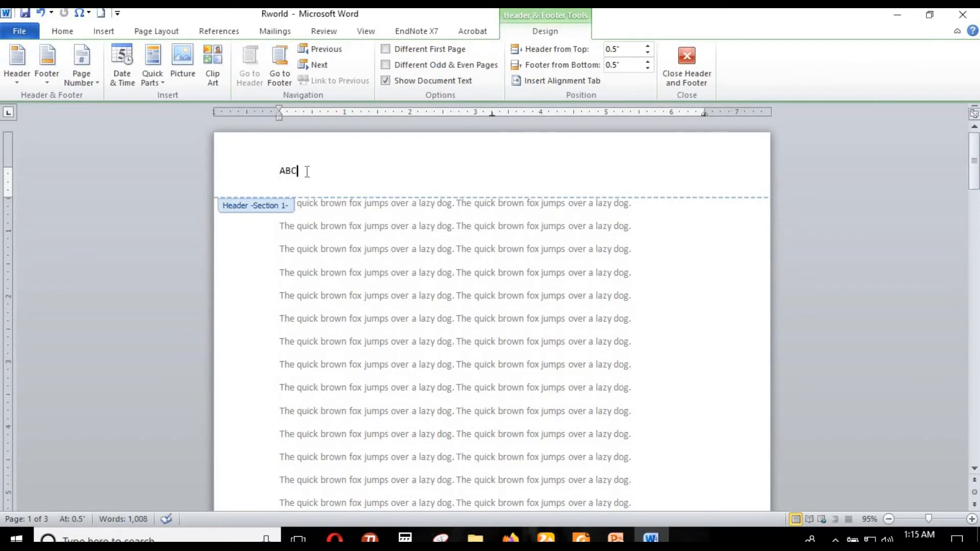
pyautogui.press('BackSpace')
pyautogui.doubleClick(416, 287)
# Step: Check the header text on all pages after the change to the first page's header
pyautogui.scroll(-10, 387, 328)
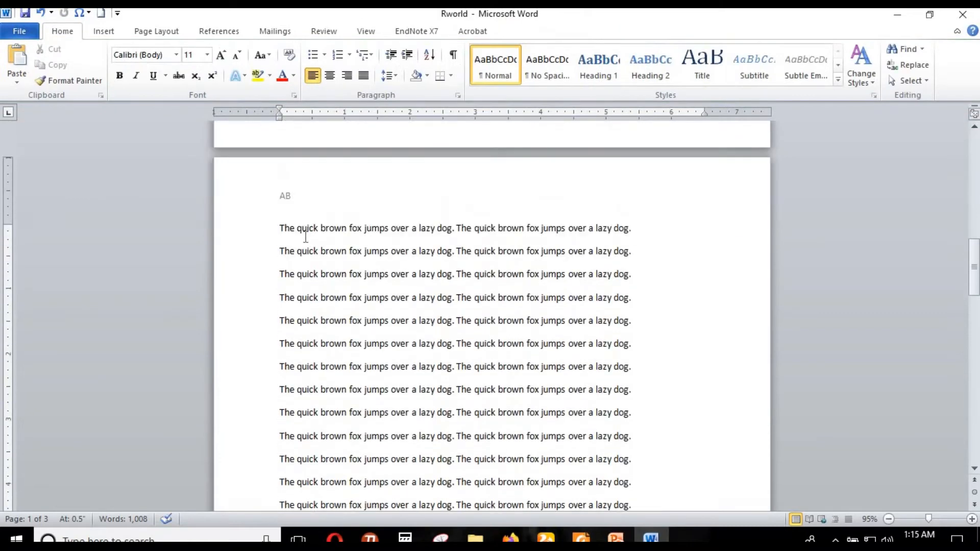
pyautogui.scroll(-20, 307, 242)
pyautogui.scroll(12, 486, 375)
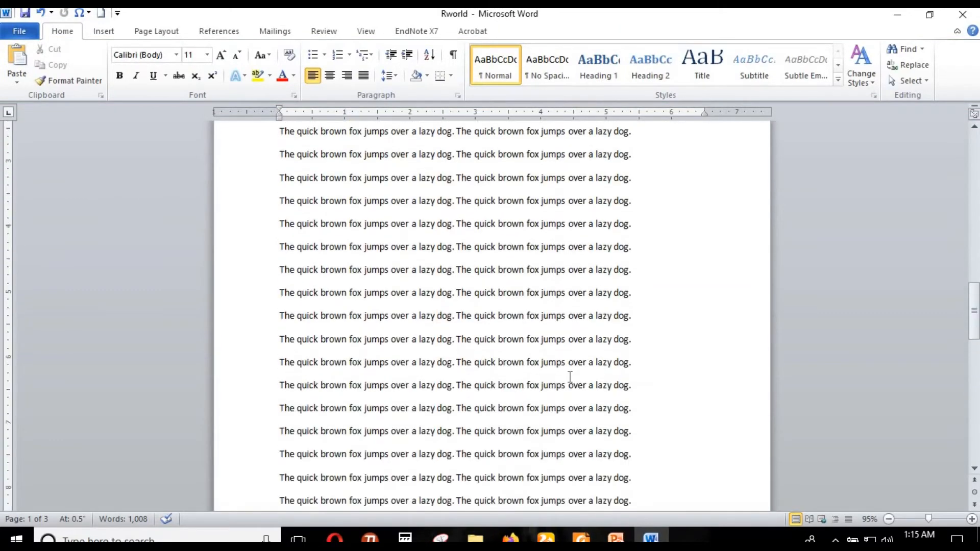
pyautogui.scroll(15, 571, 377)
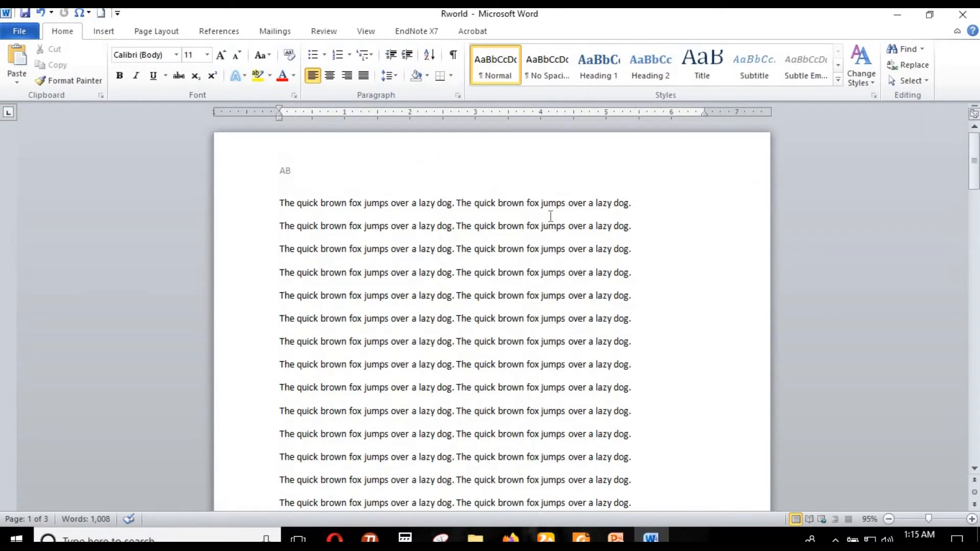
pyautogui.scroll(-6, 613, 371)
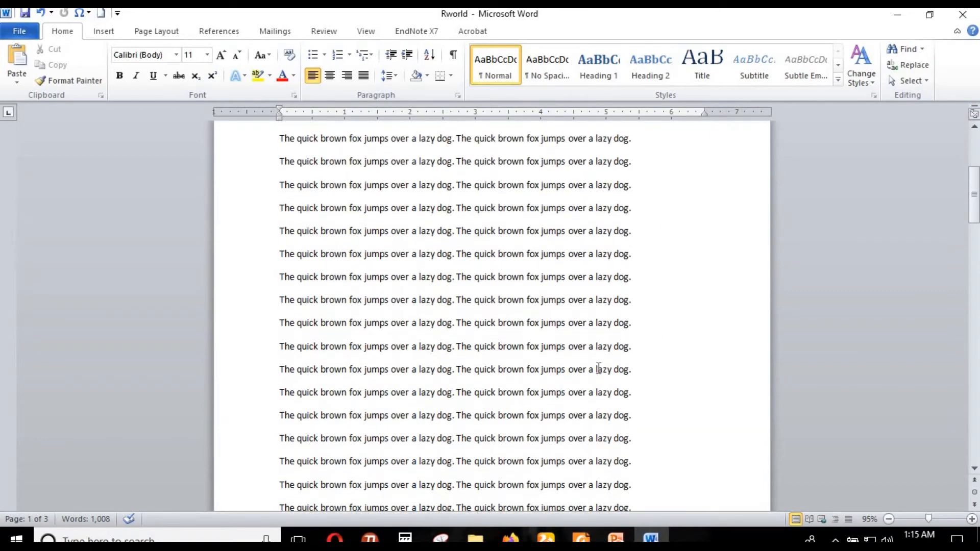
pyautogui.scroll(4, 606, 368)
pyautogui.scroll(-5, 635, 361)
pyautogui.scroll(-4, 629, 362)
# Step: Open the second page's header and turn off Link to Previous for Section 2
pyautogui.click(325, 278)
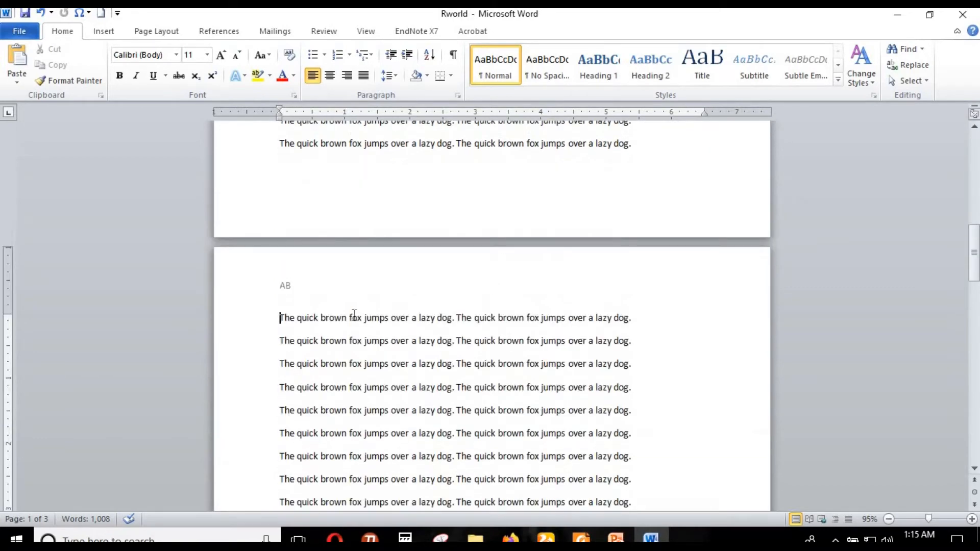
pyautogui.doubleClick(321, 281)
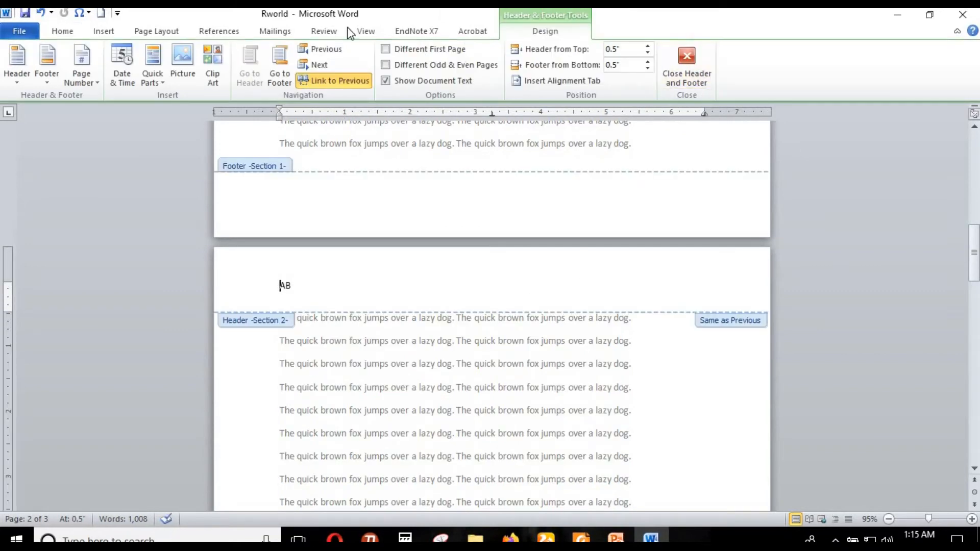
pyautogui.click(354, 82)
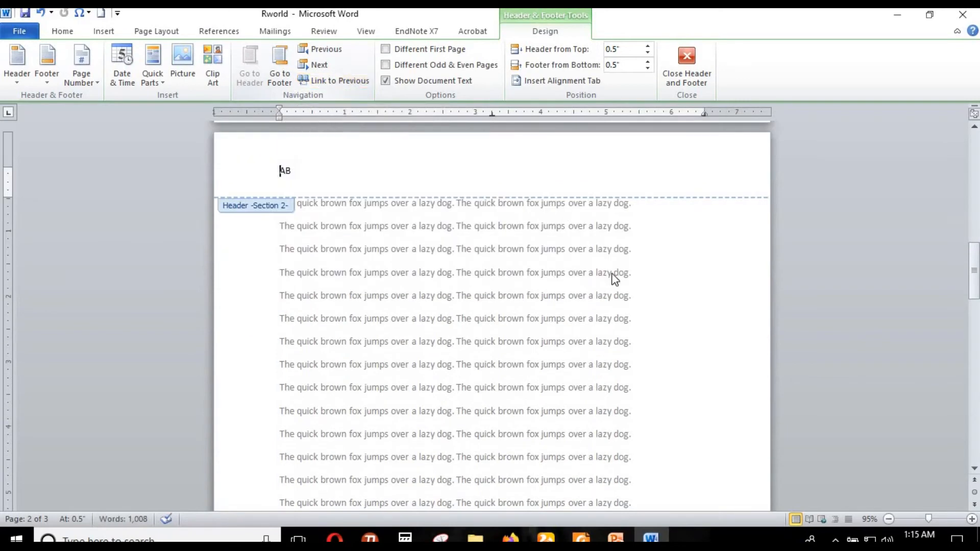
# Step: Turn off Link to Previous for the Section 3 header on the third page
pyautogui.scroll(-15, 613, 275)
pyautogui.scroll(-12, 613, 296)
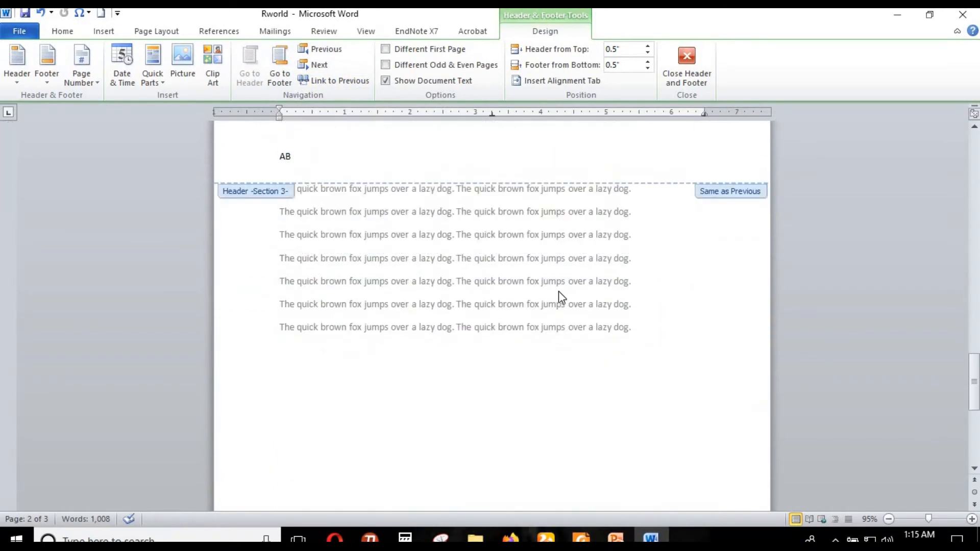
pyautogui.scroll(10, 633, 322)
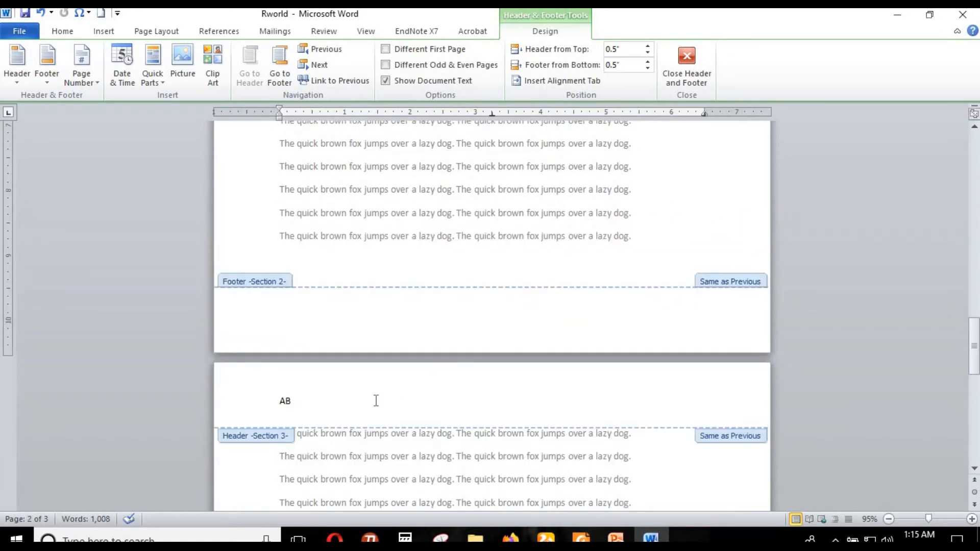
pyautogui.click(565, 392)
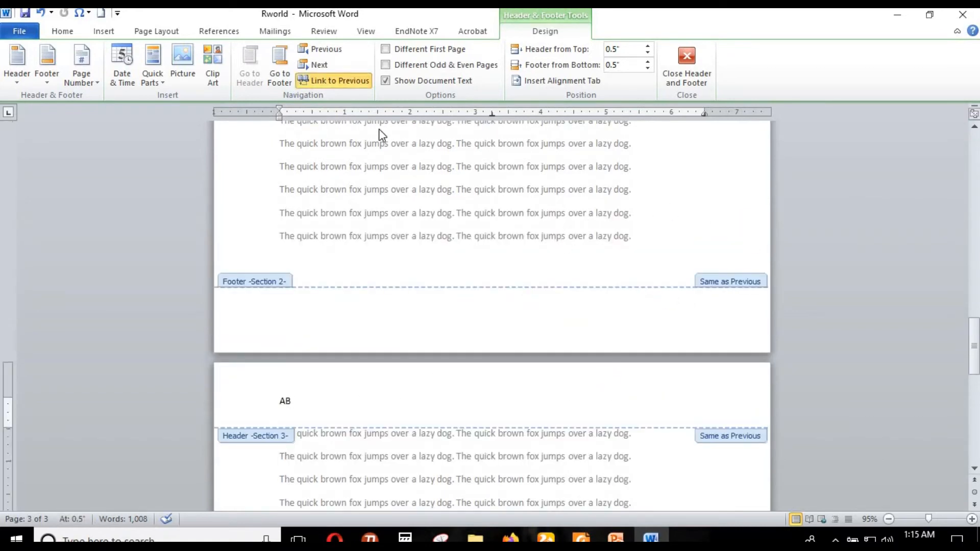
pyautogui.click(341, 81)
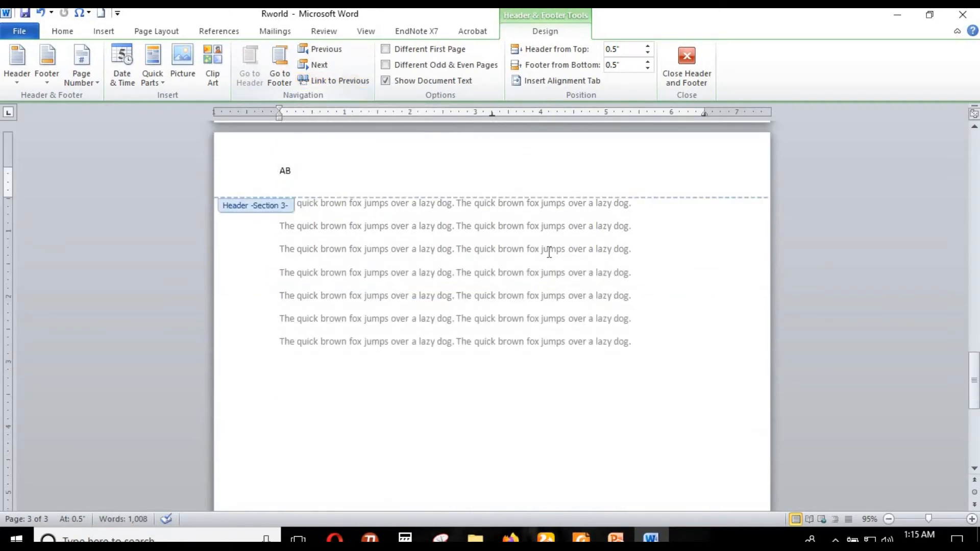
# Step: Replace the Section 2 header text on the second page with BCD
pyautogui.scroll(8, 679, 242)
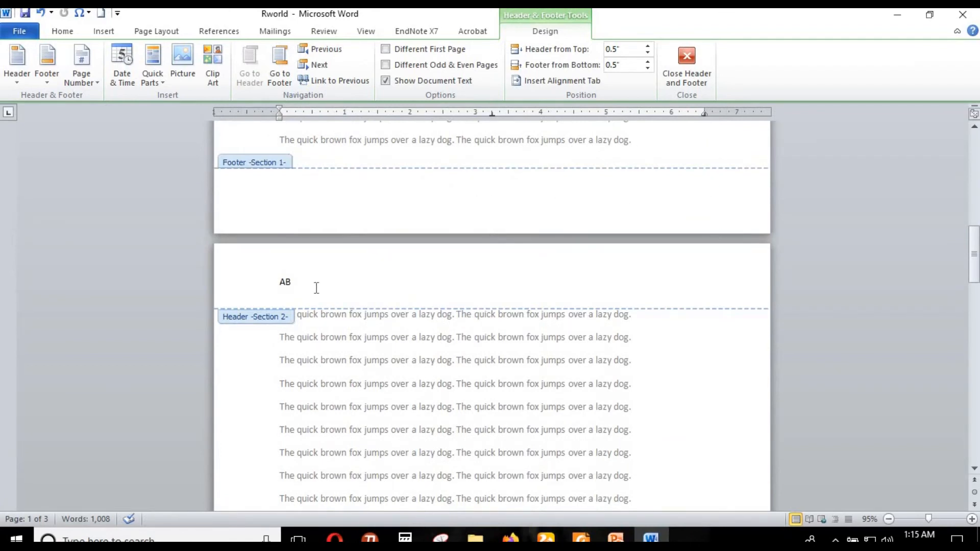
pyautogui.click(269, 281)
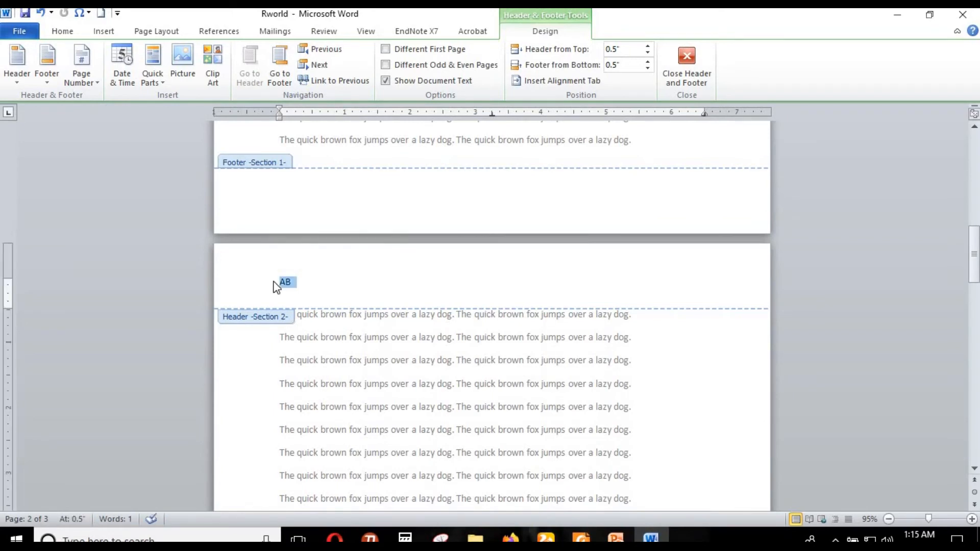
pyautogui.write('BCD')
# Step: Replace the Section 3 header text on the third page with CDE and close header editing
pyautogui.scroll(-10, 383, 306)
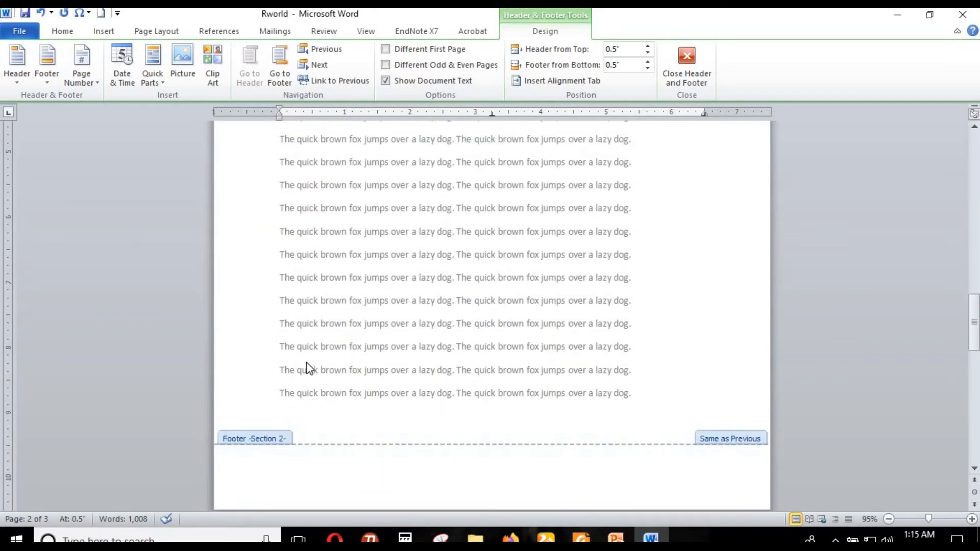
pyautogui.click(265, 403)
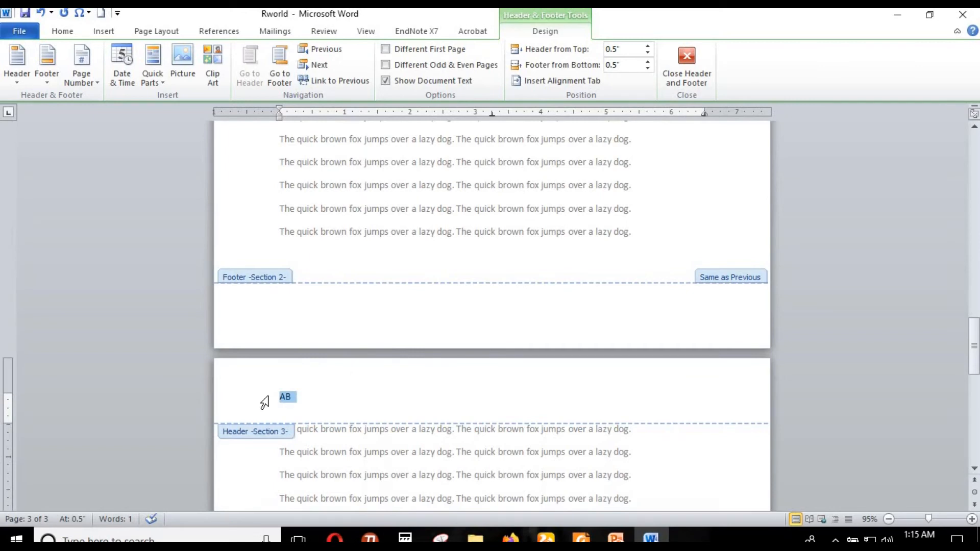
pyautogui.write('CDE')
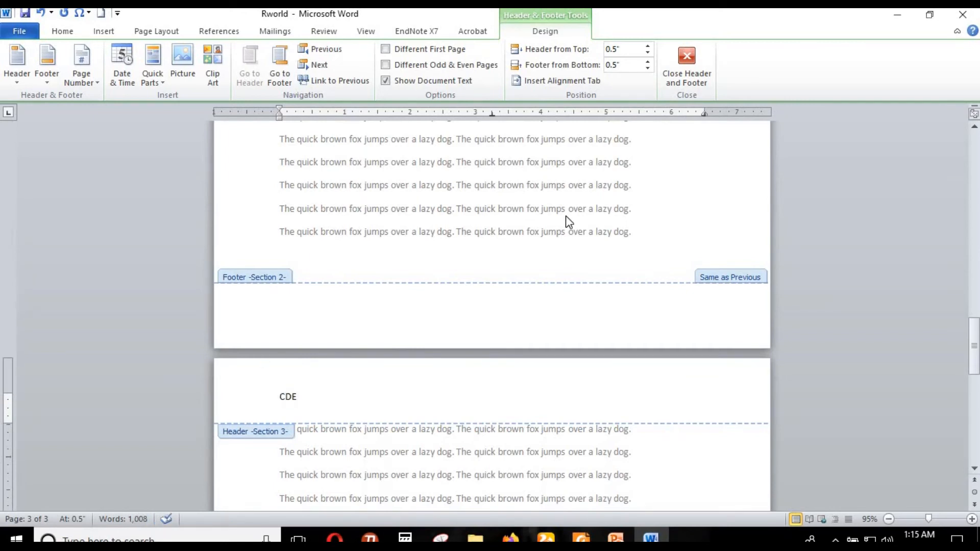
pyautogui.press('Escape')
# Step: Review the header text on all three pages, from the first page to the third and back
pyautogui.scroll(20, 574, 240)
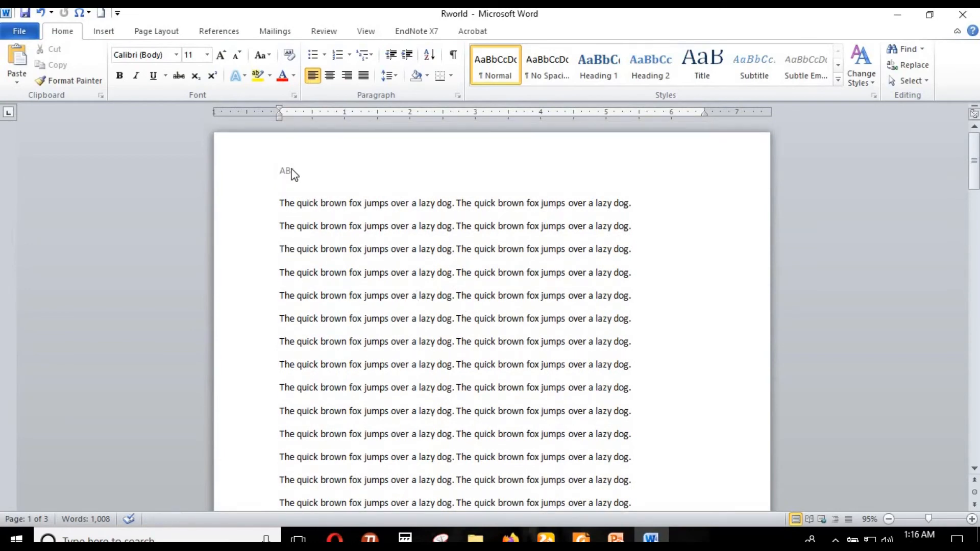
pyautogui.scroll(-10, 317, 210)
pyautogui.scroll(-5, 279, 314)
pyautogui.click(279, 284)
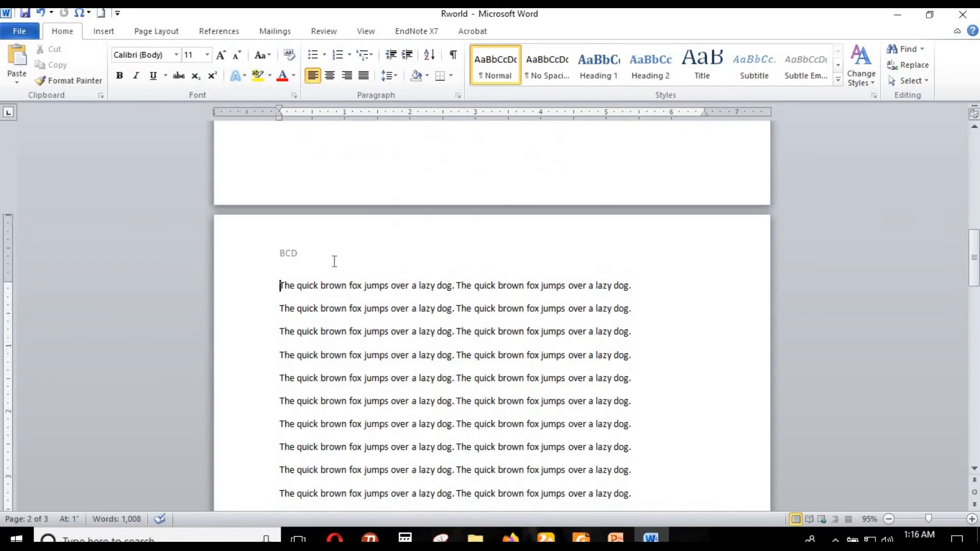
pyautogui.scroll(-8, 343, 339)
pyautogui.scroll(-4, 273, 372)
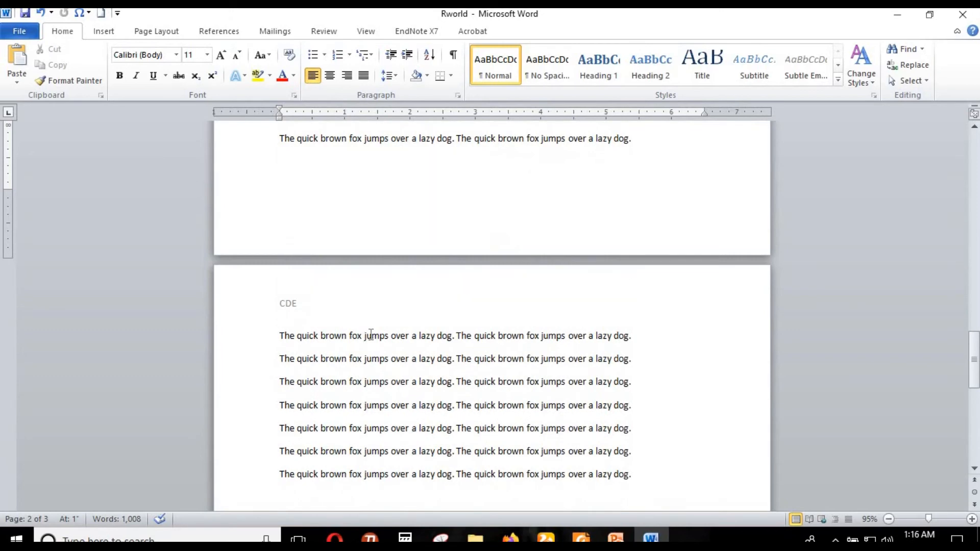
pyautogui.scroll(-2, 333, 251)
pyautogui.scroll(1, 530, 276)
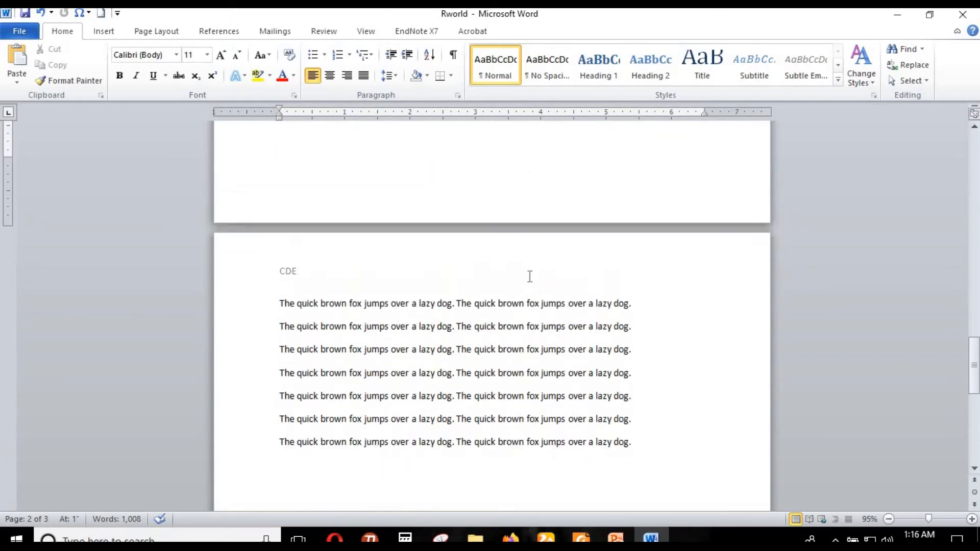
pyautogui.scroll(10, 530, 276)
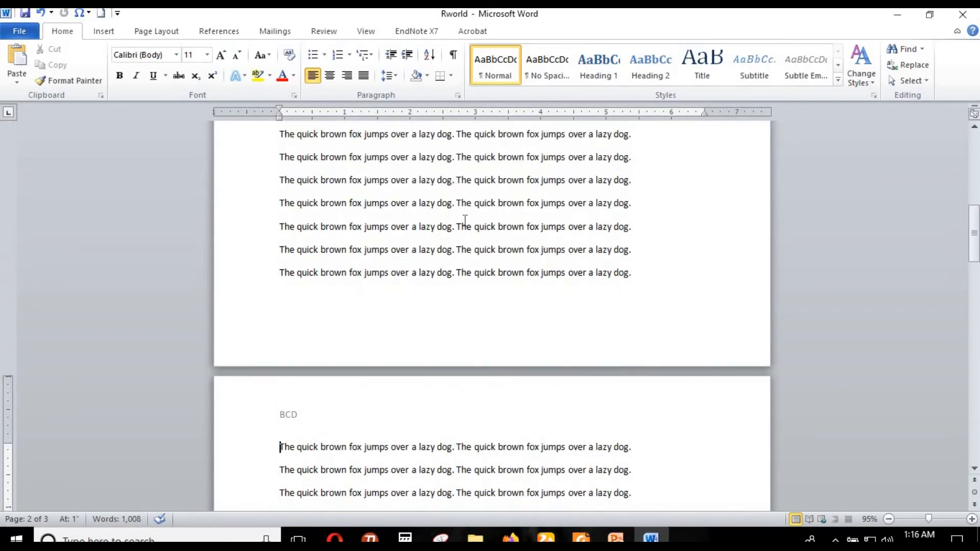
pyautogui.scroll(9, 465, 221)
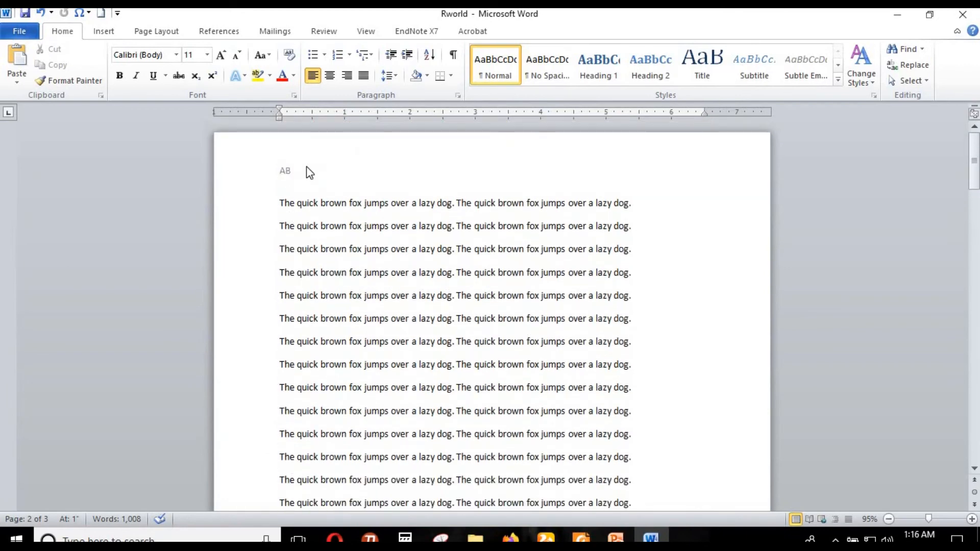
# Step: Open the first page's header to inspect the Section 1 and 2 labels, and return to the end of that page's body text
pyautogui.doubleClick(297, 171)
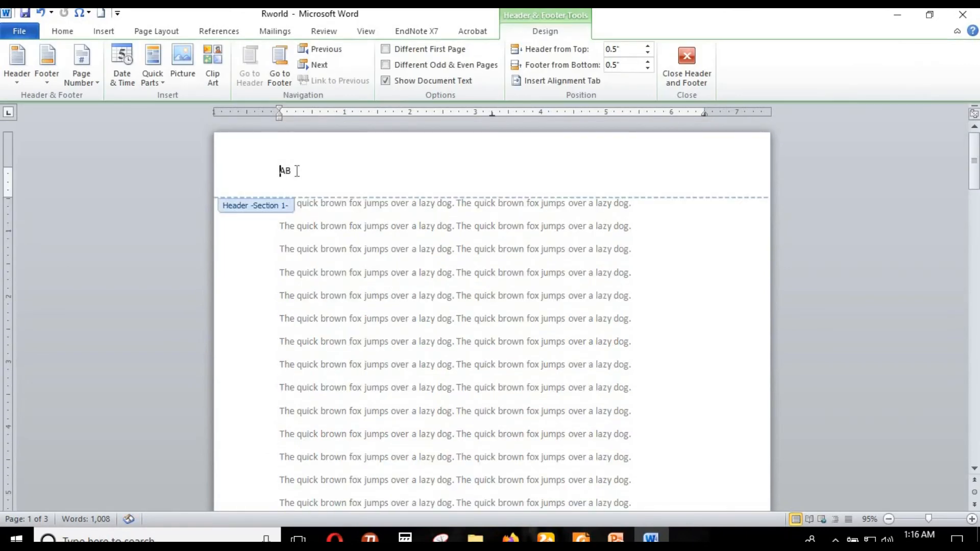
pyautogui.scroll(-9, 397, 289)
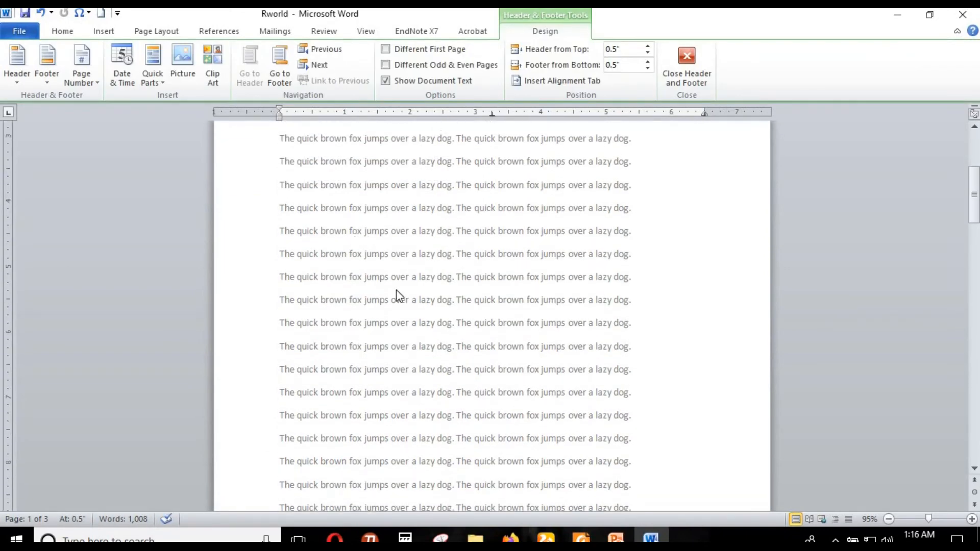
pyautogui.scroll(5, 658, 216)
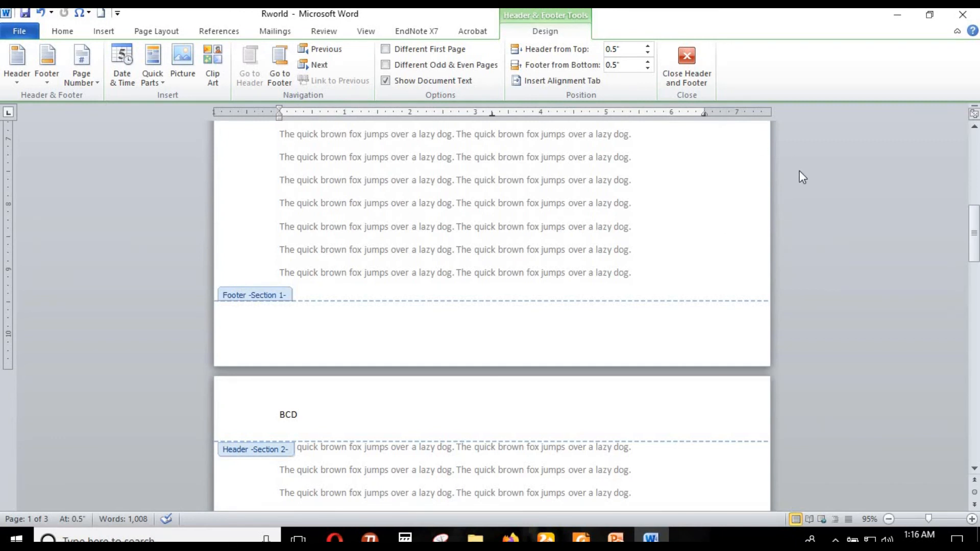
pyautogui.scroll(-2, 656, 233)
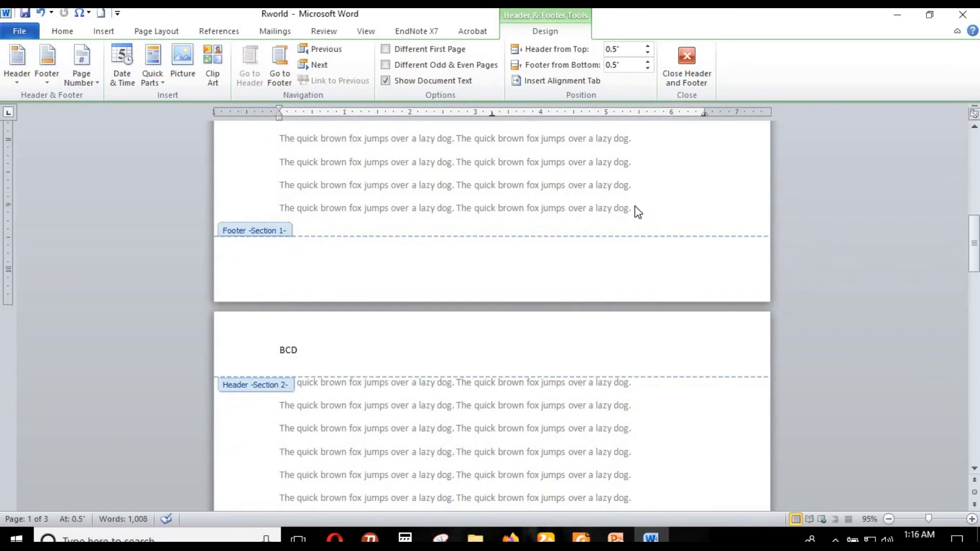
pyautogui.press('Escape')
pyautogui.click(638, 208)
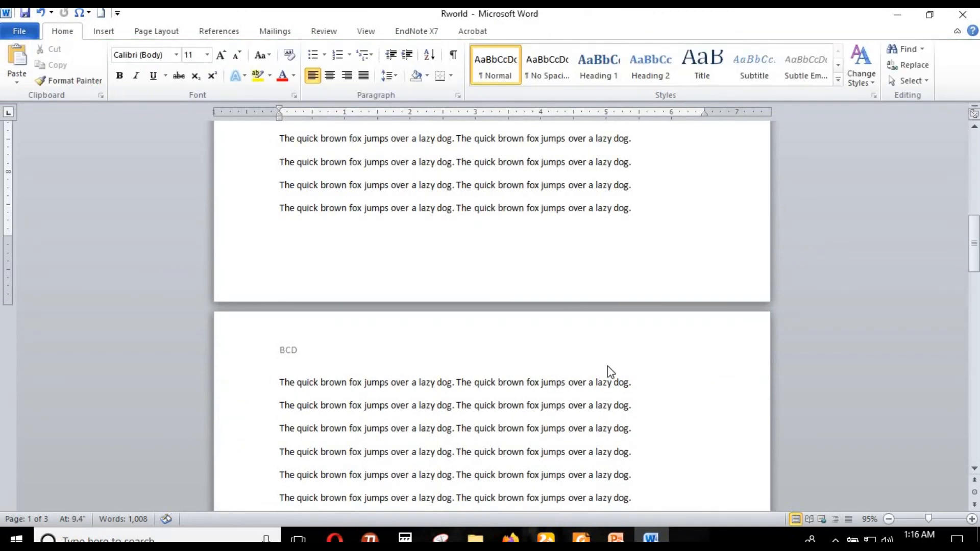